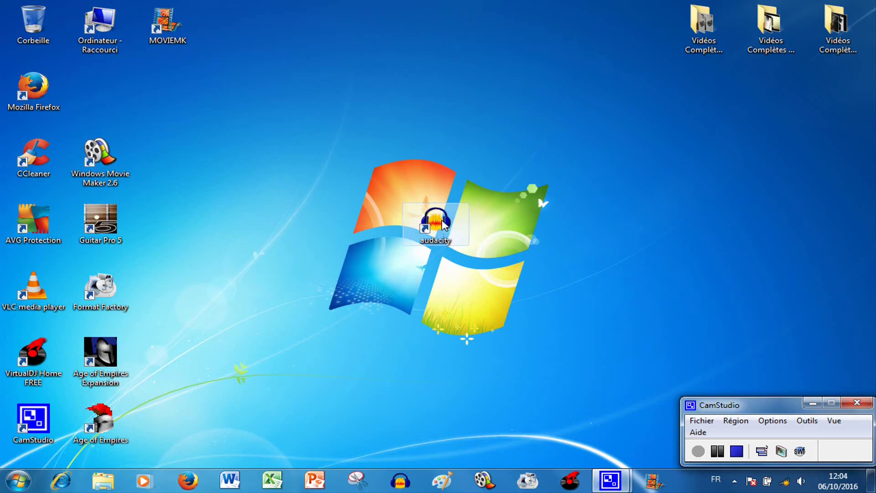
Step: Launch Audacity, dismissing its welcome window, and set the audio host to MME
double_click(443, 224)
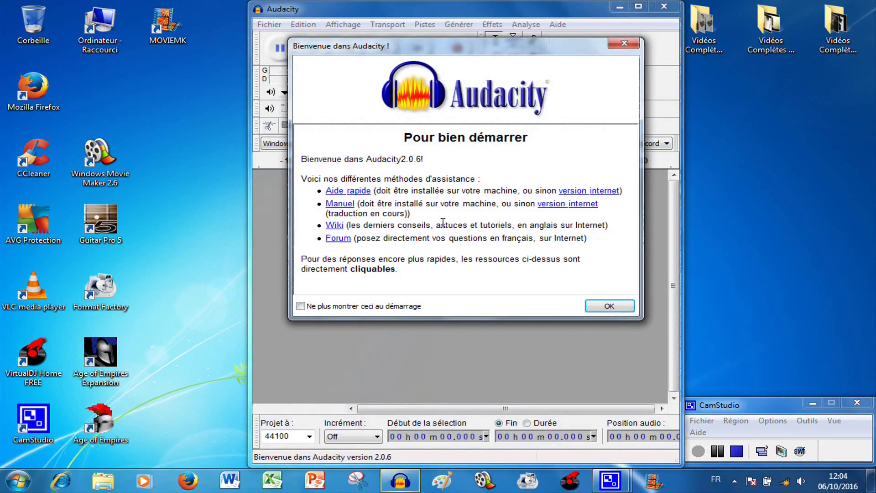
click(623, 44)
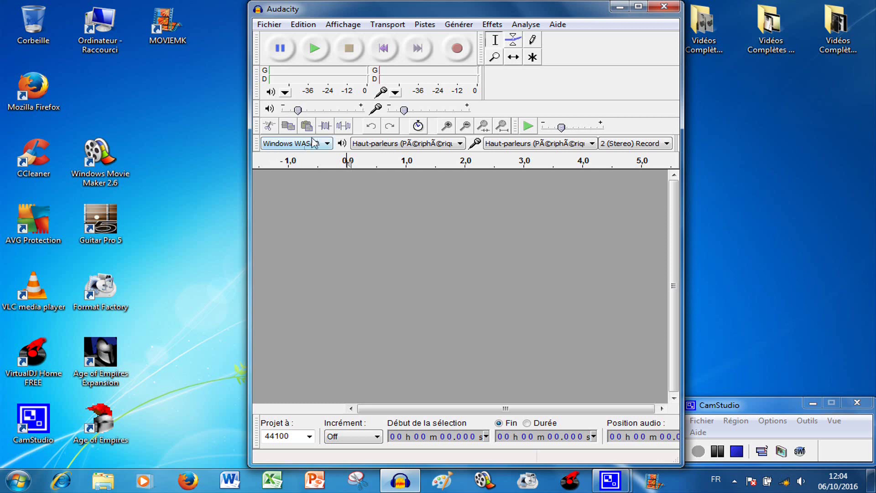
click(327, 144)
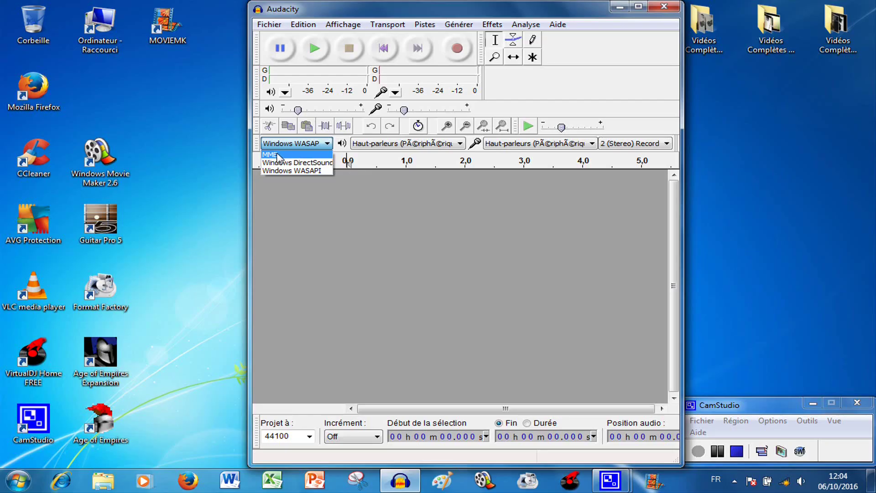
click(277, 155)
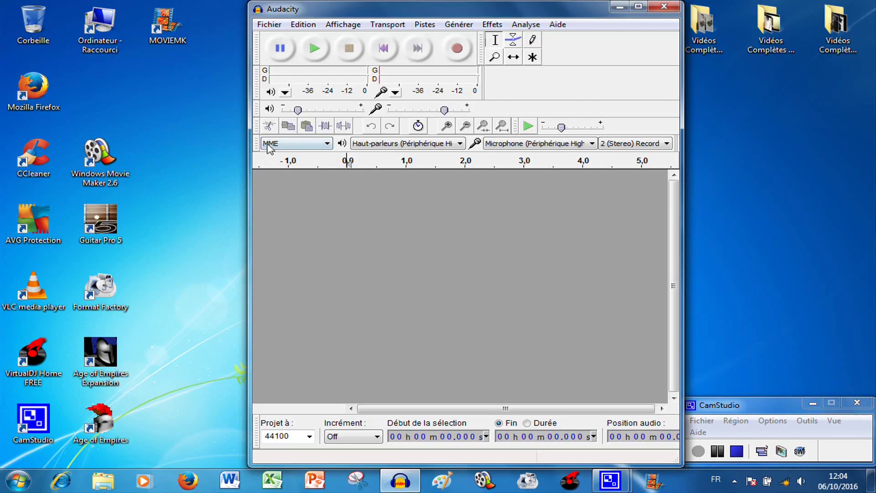
Step: Record a short voice clip of about 2.4 seconds from the microphone
click(457, 49)
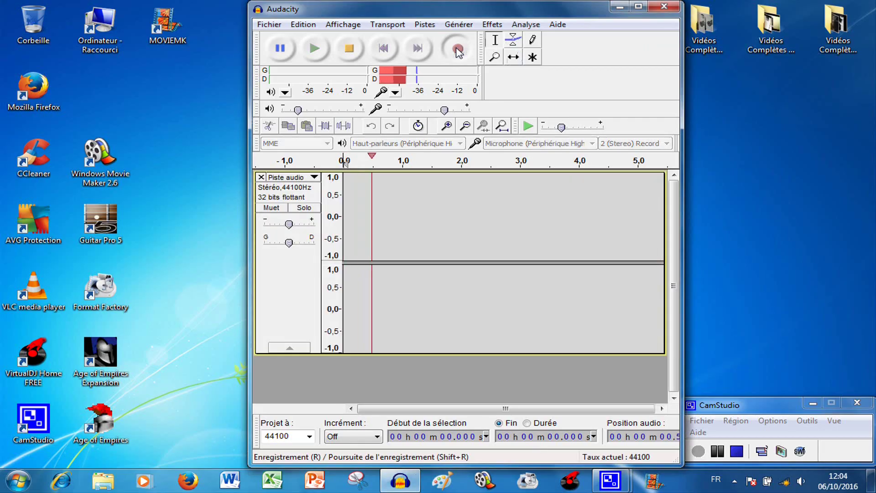
click(347, 54)
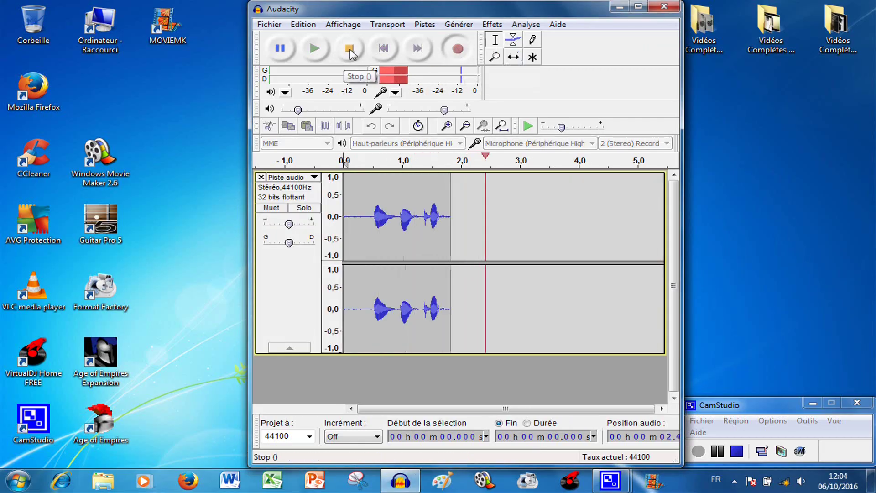
click(354, 57)
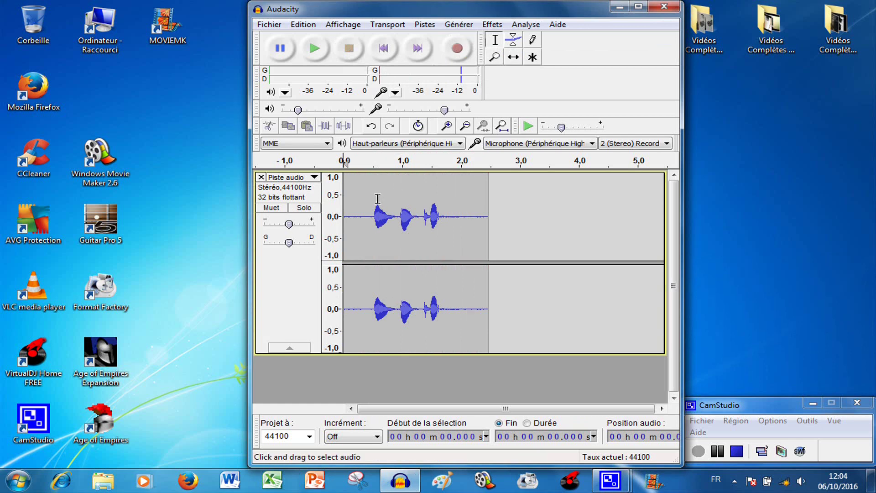
Step: Select the spoken part from about 0.48 to 1.73 s, and play the recording back from its start
drag(371, 197, 444, 203)
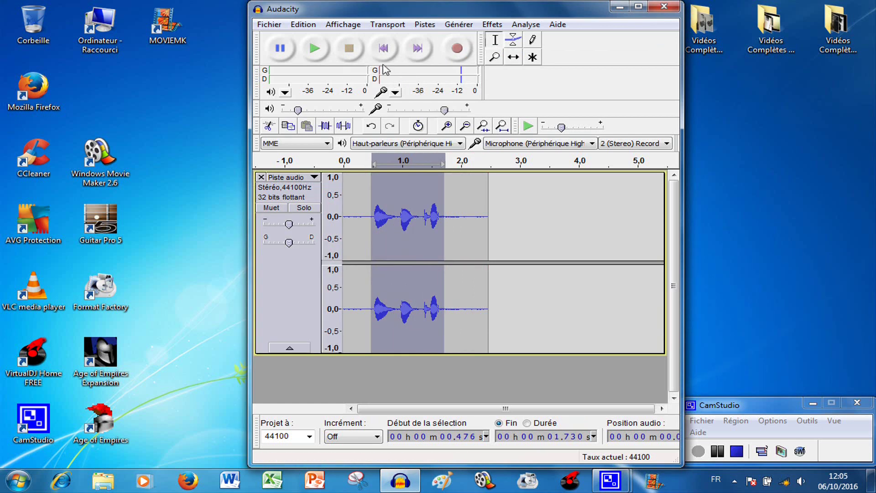
click(383, 50)
click(313, 52)
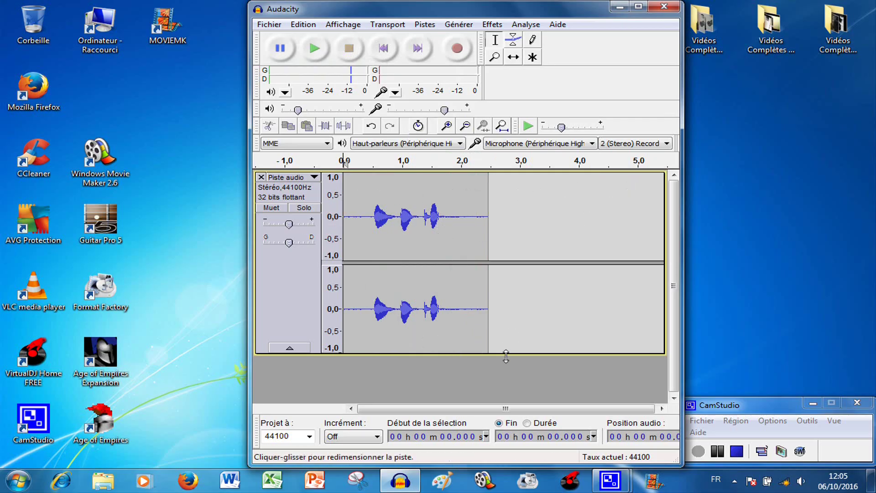
Step: Reduce the audio track's height and trim the silence before and after the spoken part of the recording
drag(505, 355, 505, 254)
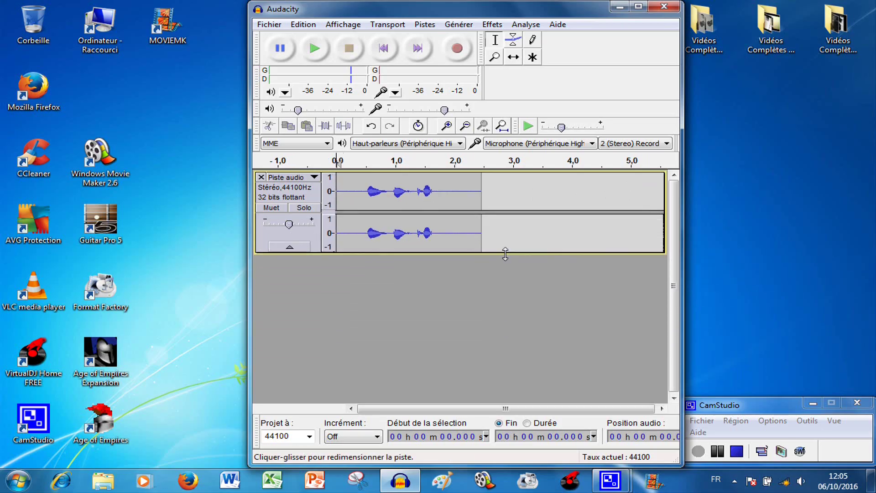
drag(445, 200, 358, 201)
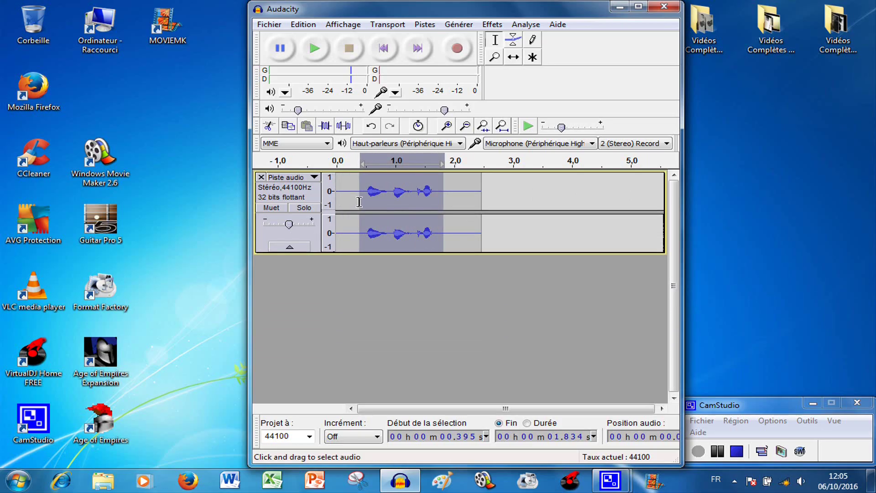
drag(481, 191, 335, 200)
key(Delete)
key(Delete)
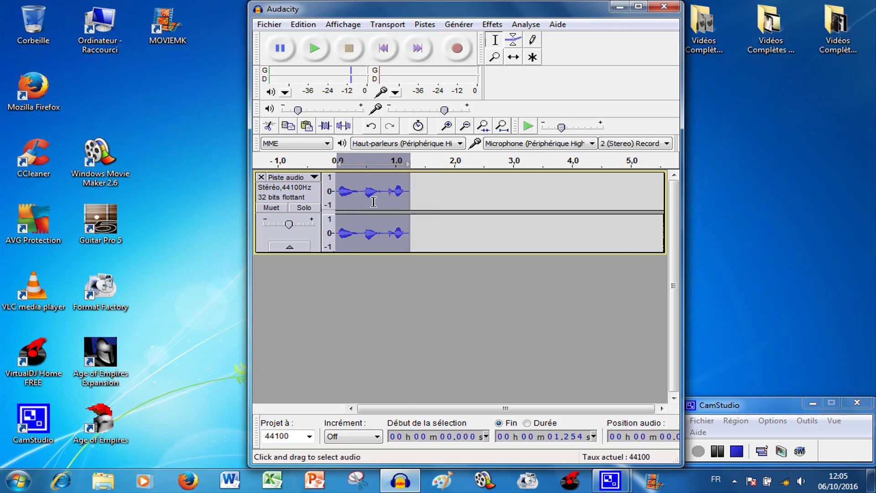
Step: Cut the trimmed clip and paste it back into the same track at about 2.04 s
key(Delete)
click(438, 186)
click(485, 183)
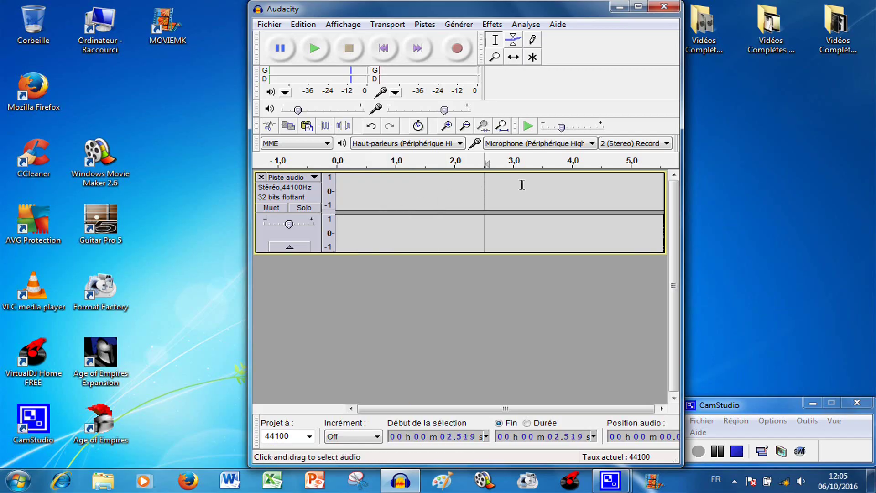
click(457, 189)
key(ctrl+v)
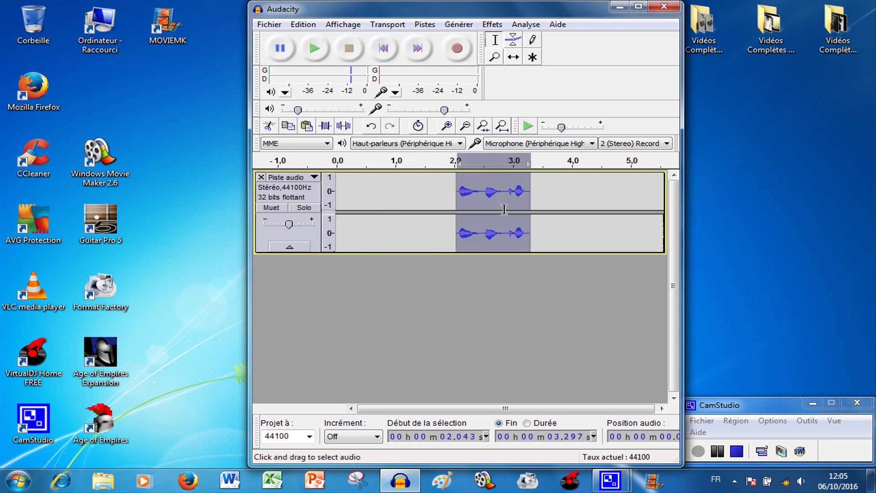
Step: Examine the list of available audio effects without applying any
click(492, 25)
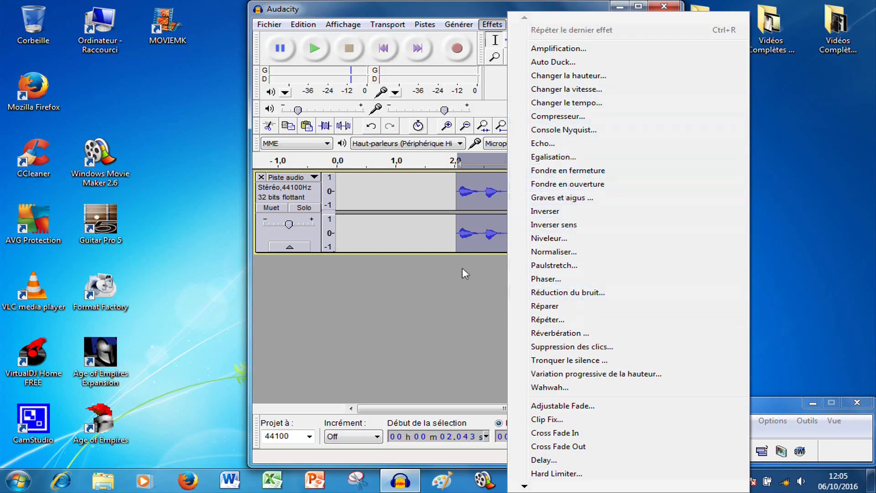
click(464, 299)
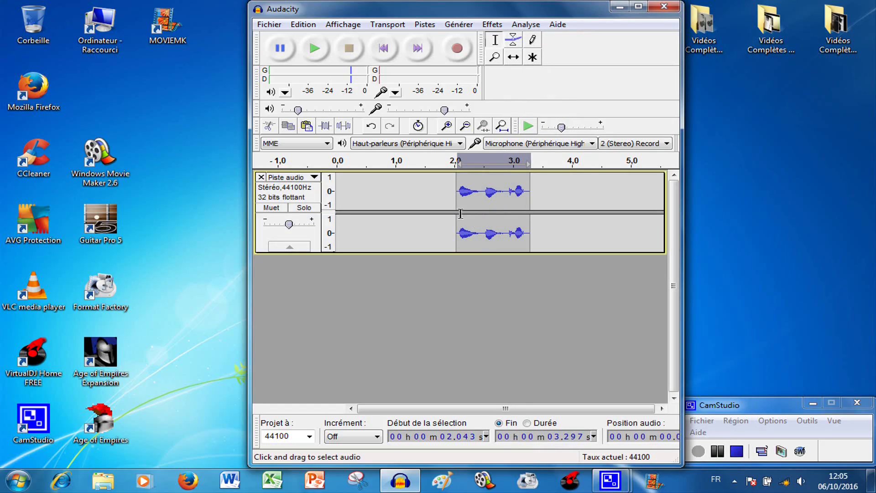
Step: Record a second audio track below the first and select its section from about 1.97 to 2.55 s
click(457, 49)
click(346, 50)
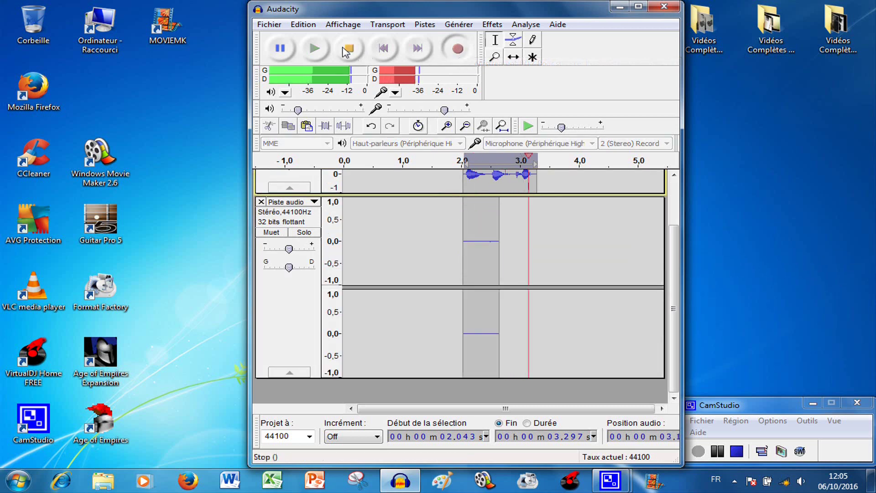
drag(494, 224, 459, 255)
drag(450, 377, 492, 272)
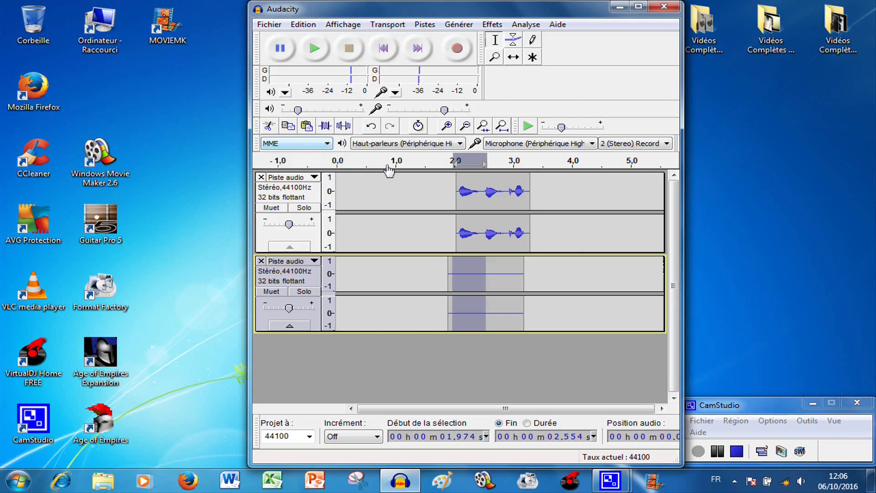
Step: Start exporting the audio as a 16-bit PCM WAV file to the desktop, and cancel the export
click(269, 25)
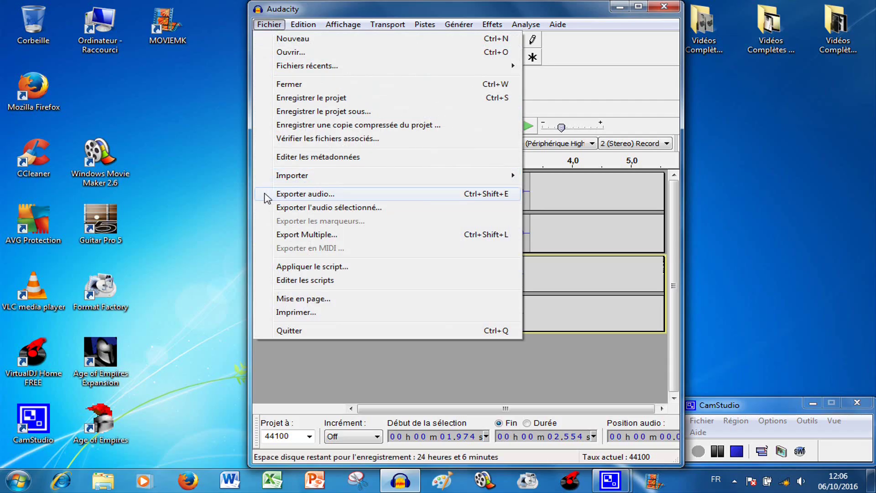
click(325, 195)
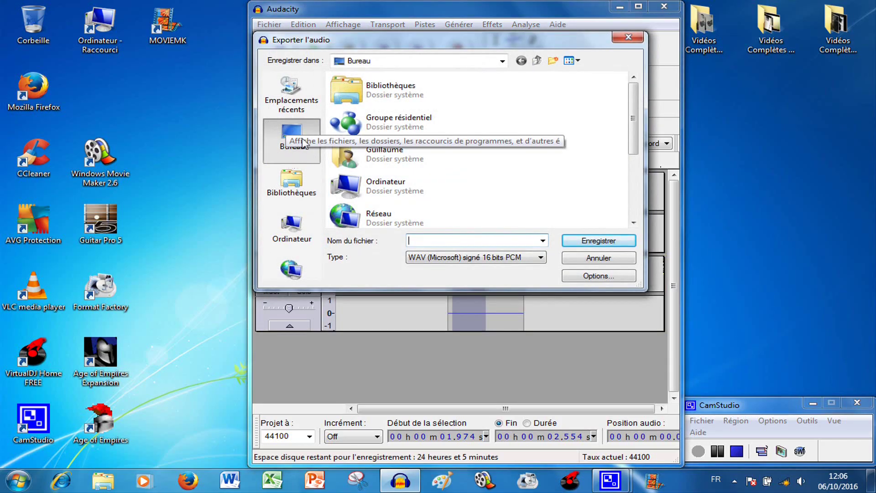
text(so.)
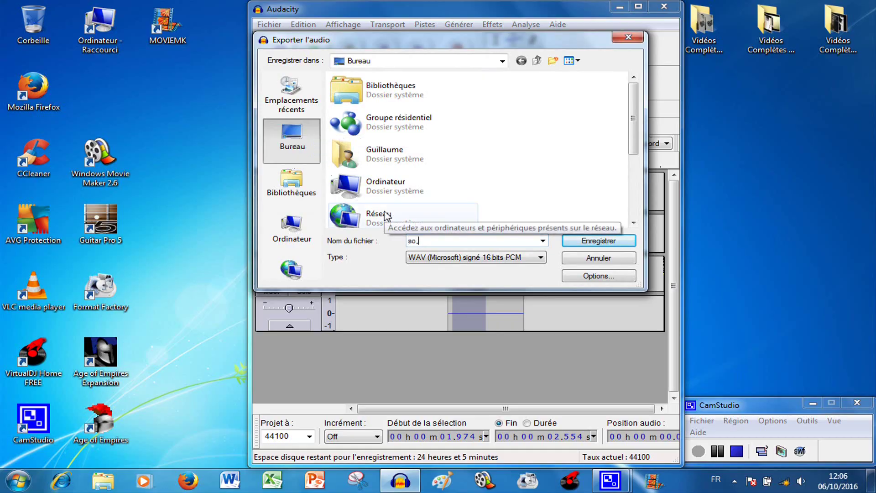
key(BackSpace)
key(BackSpace)
key(BackSpace)
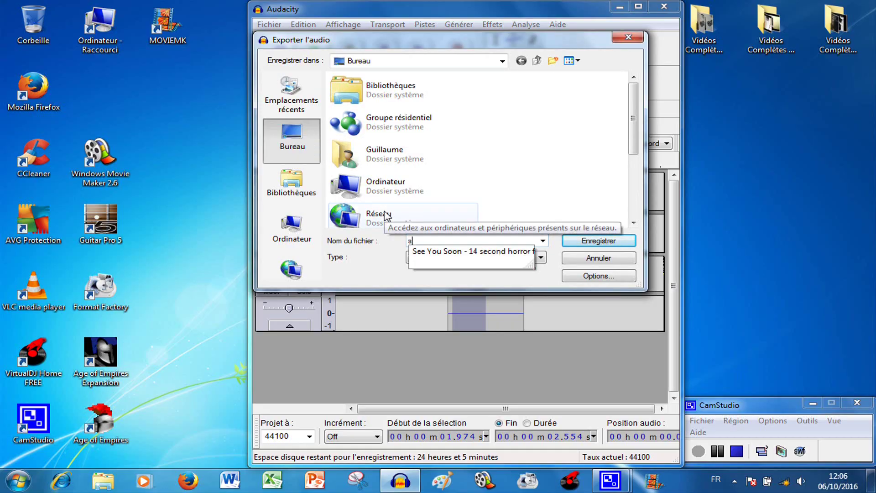
click(628, 36)
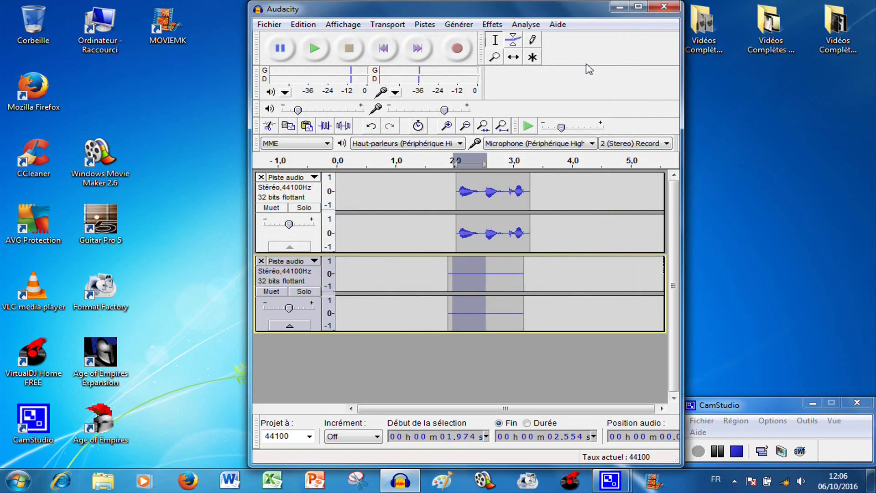
Step: Close the current project and discard its recorded tracks
click(664, 8)
click(459, 284)
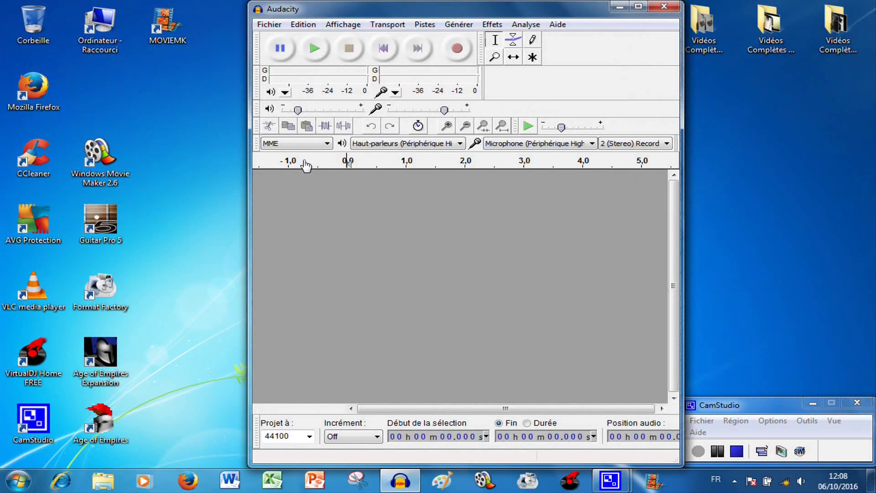
Step: Set the audio host to Windows WASAPI, and start and stop a recording of the computer's speaker output
click(323, 144)
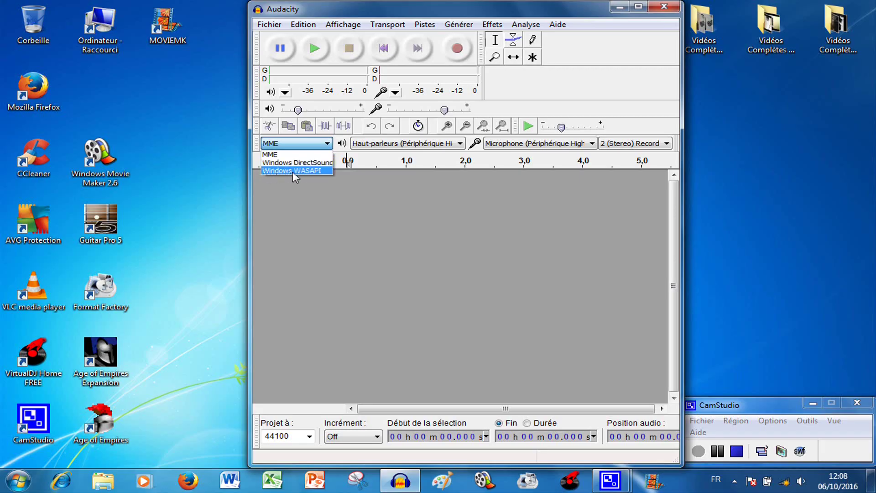
click(311, 169)
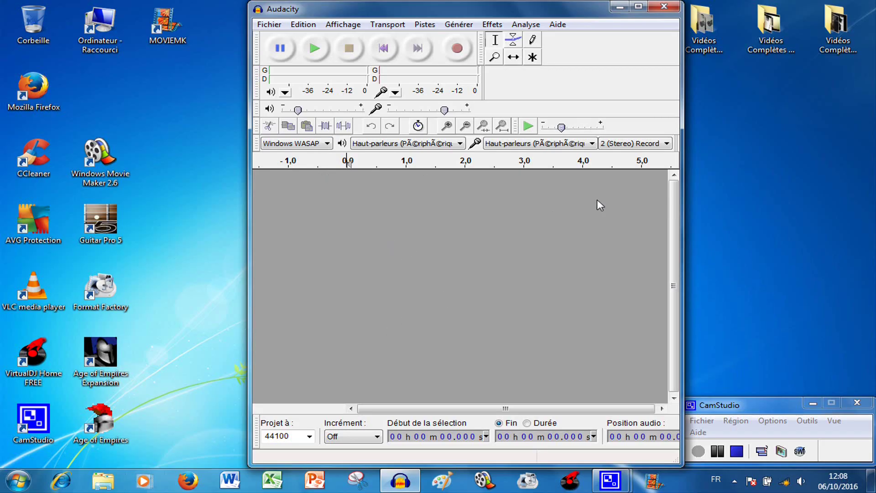
click(458, 49)
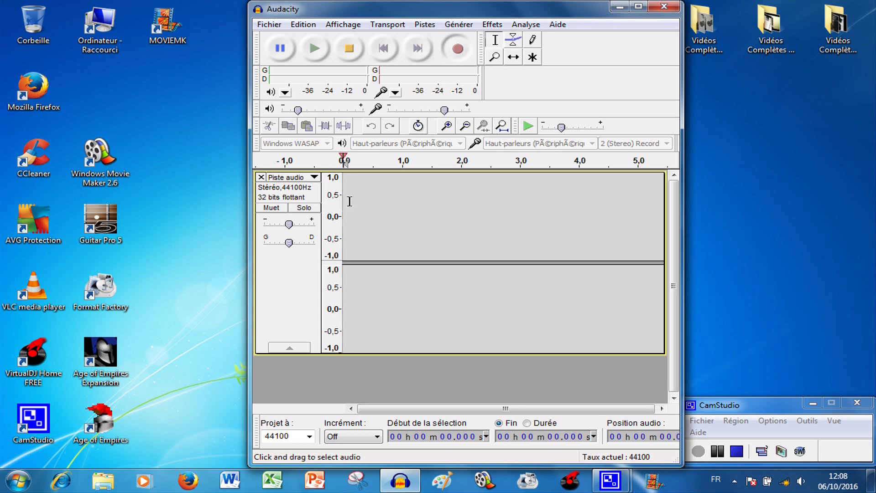
click(353, 51)
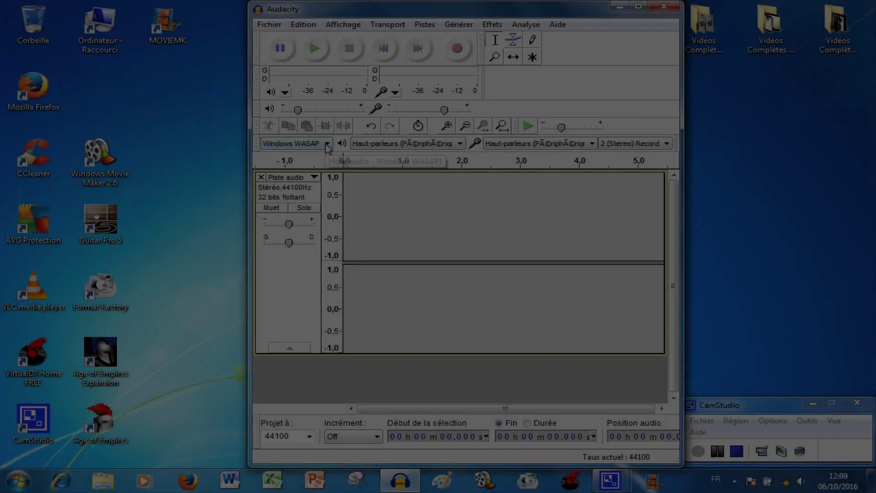
Step: Switch the audio host back and forth between MME and Windows WASAPI, ending on Windows WASAPI
click(295, 143)
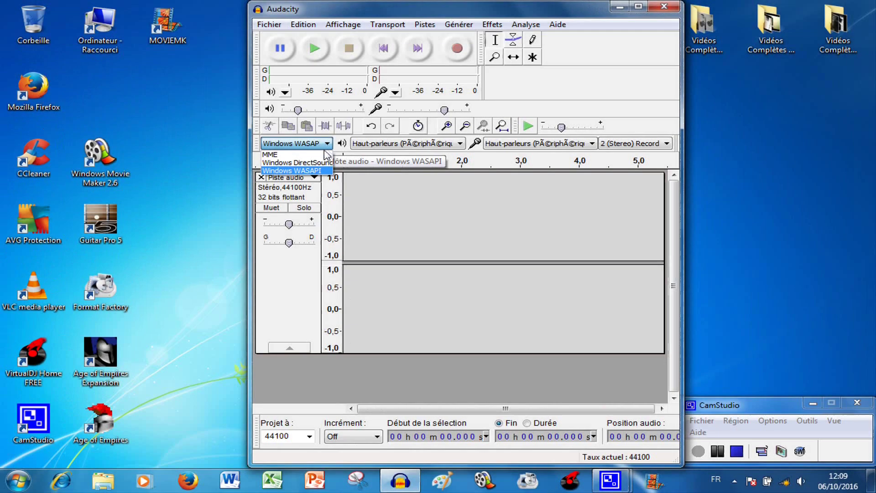
click(291, 155)
click(294, 143)
click(296, 170)
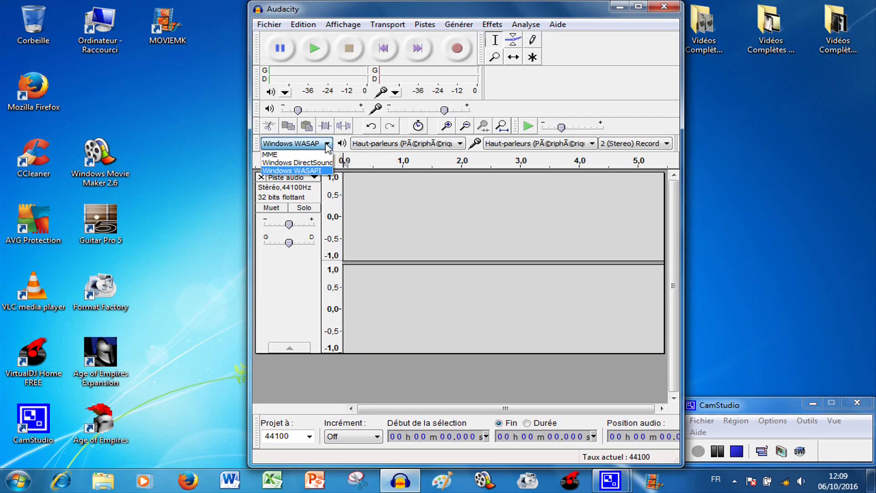
click(324, 170)
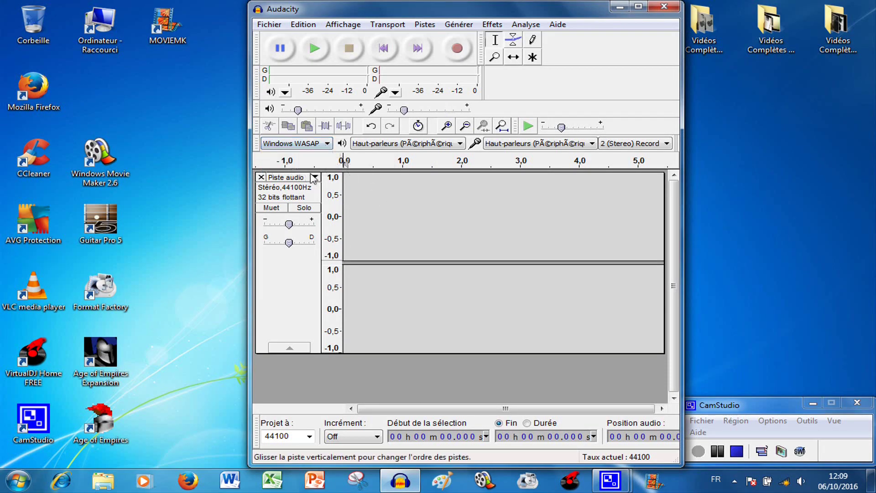
click(326, 144)
click(274, 154)
click(326, 143)
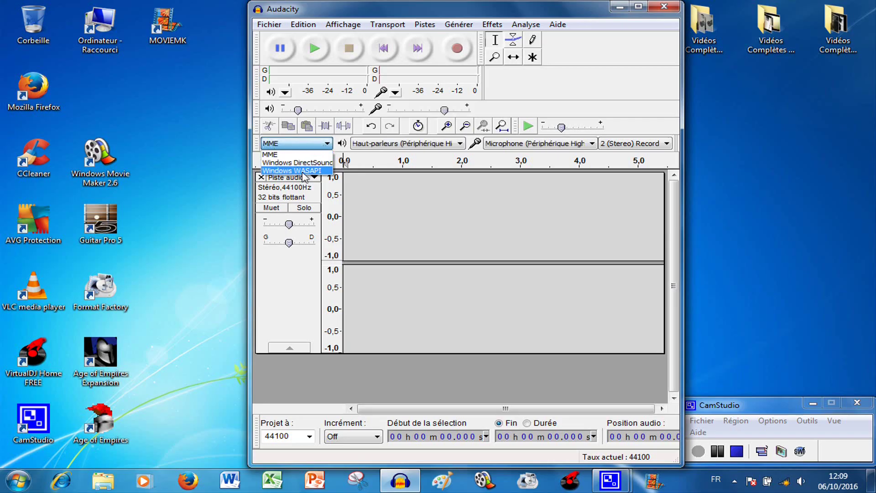
click(303, 171)
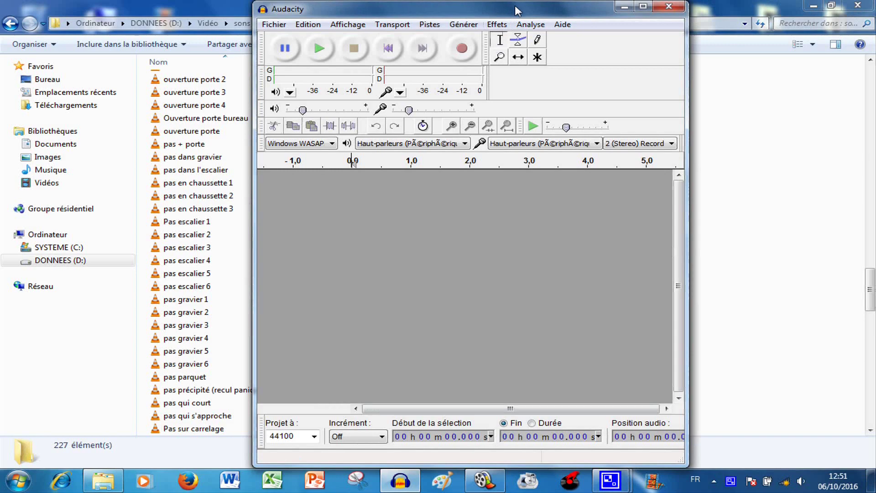
Step: Place the Audacity window beside the sound-effects folder and import the "pas + porte" sound into the project for playback
drag(516, 10, 875, 27)
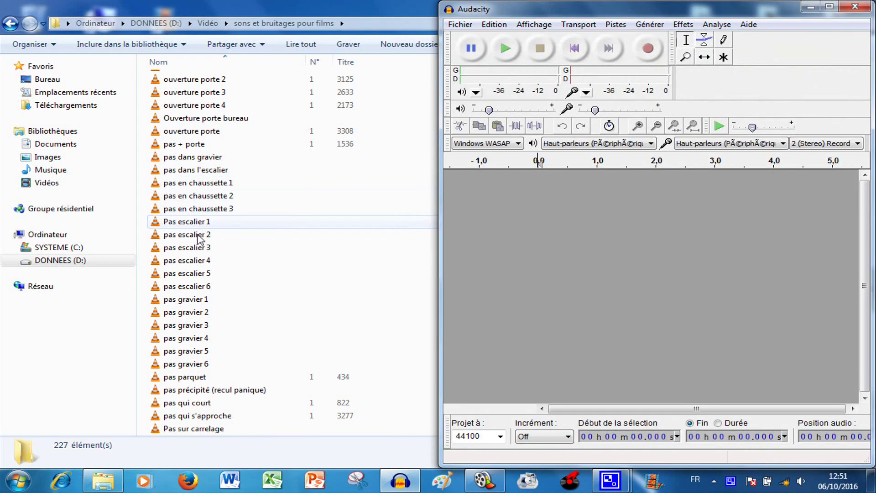
click(205, 351)
scroll(207, 176, up, 12)
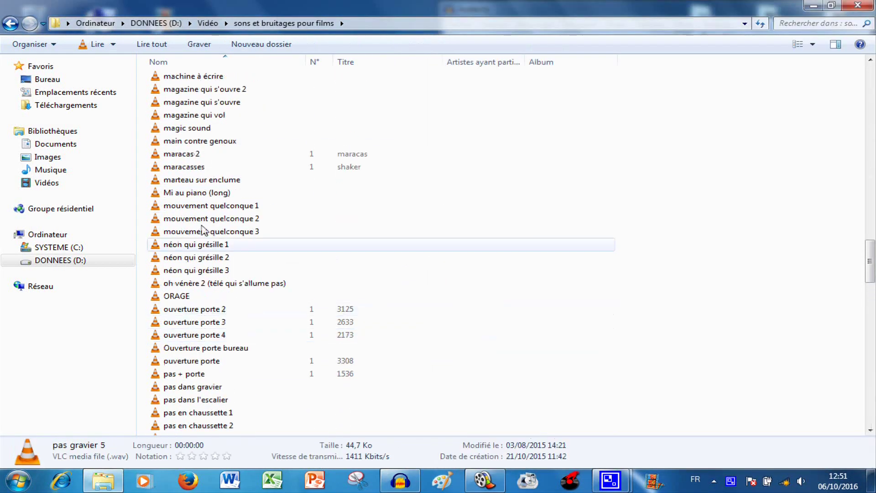
scroll(219, 178, down, 10)
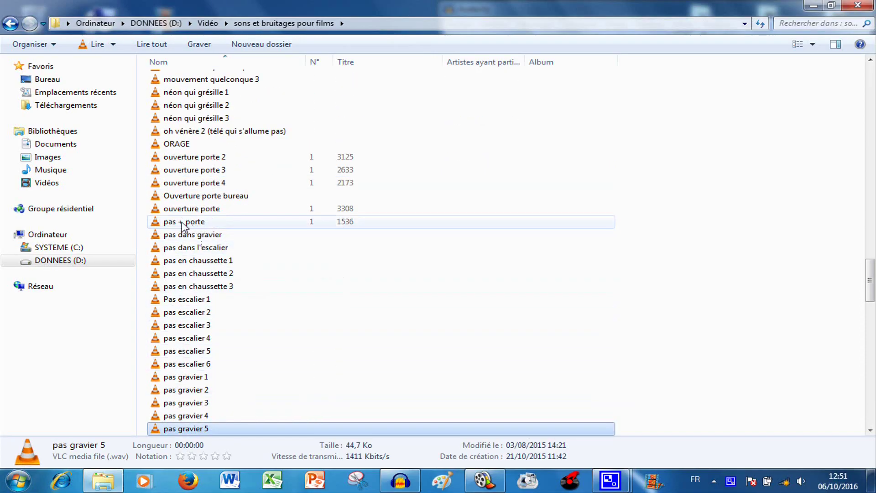
drag(182, 225, 399, 484)
drag(615, 267, 628, 262)
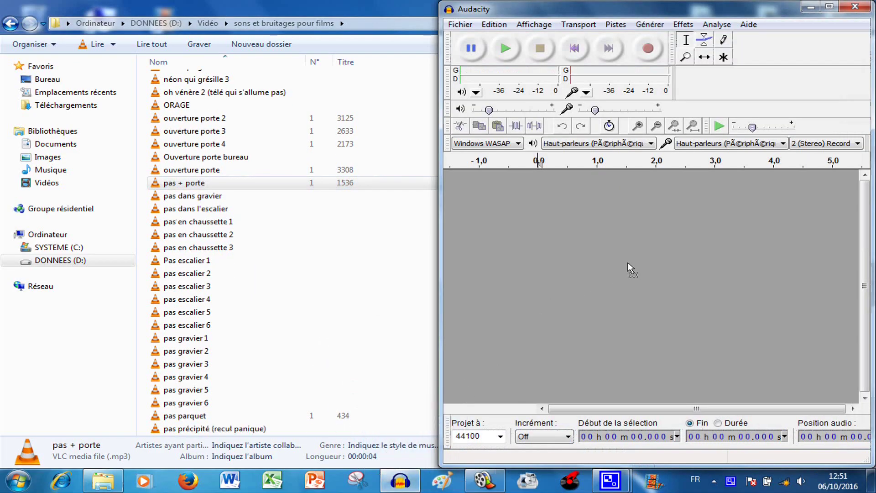
click(510, 50)
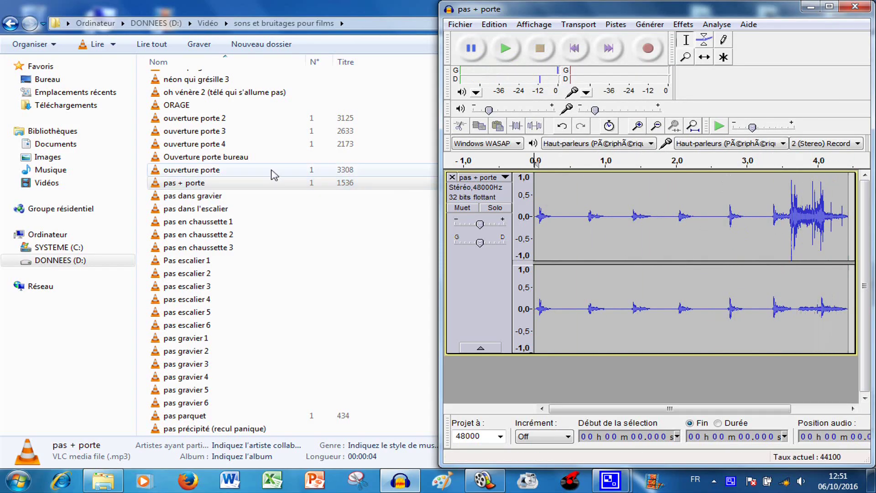
Step: Import "ouverture porte 4" as a second track and paste three copies along it at about 1.1, 2.1 and 3 s
drag(207, 145, 506, 266)
scroll(570, 255, down, 1)
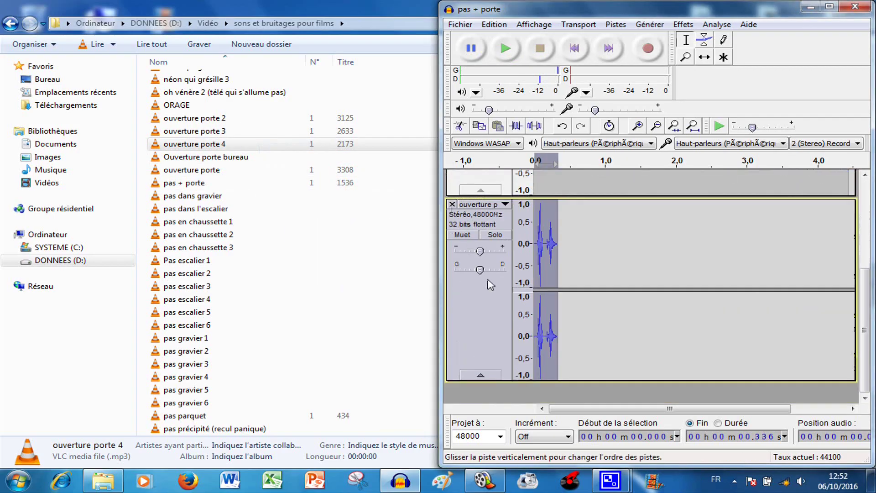
click(613, 244)
key(ctrl+v)
click(684, 239)
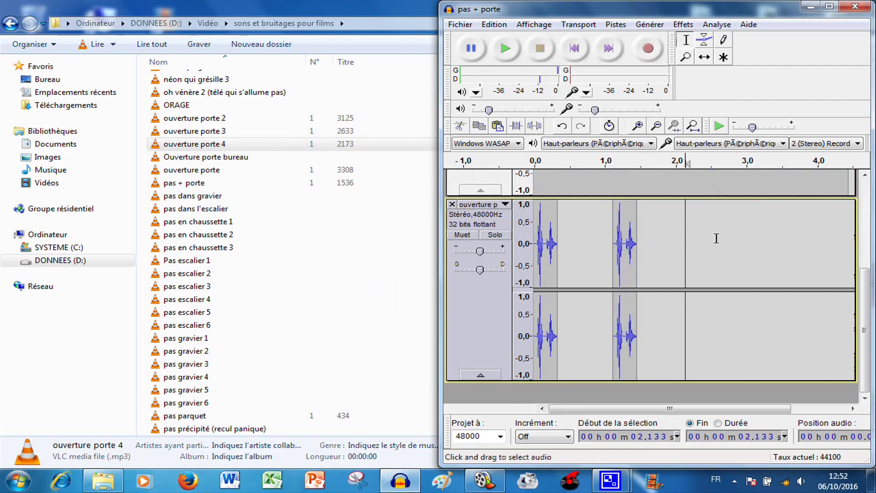
key(ctrl+v)
click(744, 239)
key(ctrl+v)
Step: Play the "pas + porte" and "ouverture porte 4" tracks together from the start, and stop playback
drag(773, 242, 515, 254)
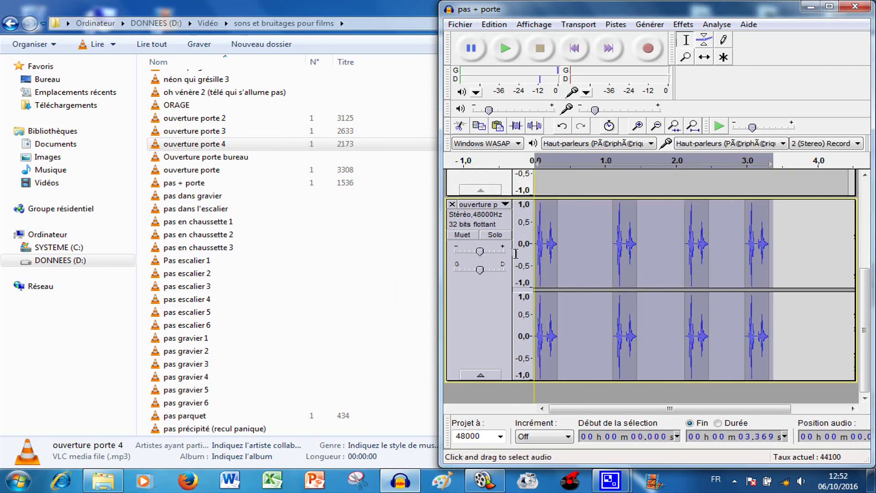
scroll(710, 219, up, 4)
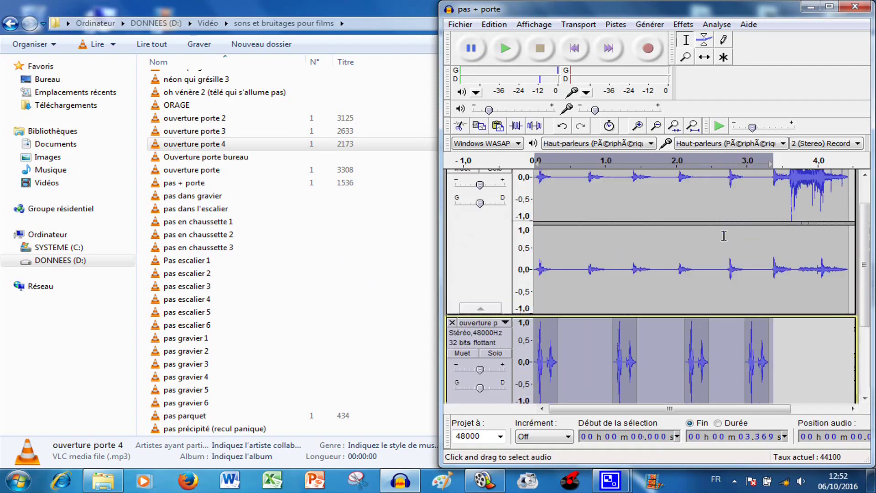
click(565, 162)
click(506, 48)
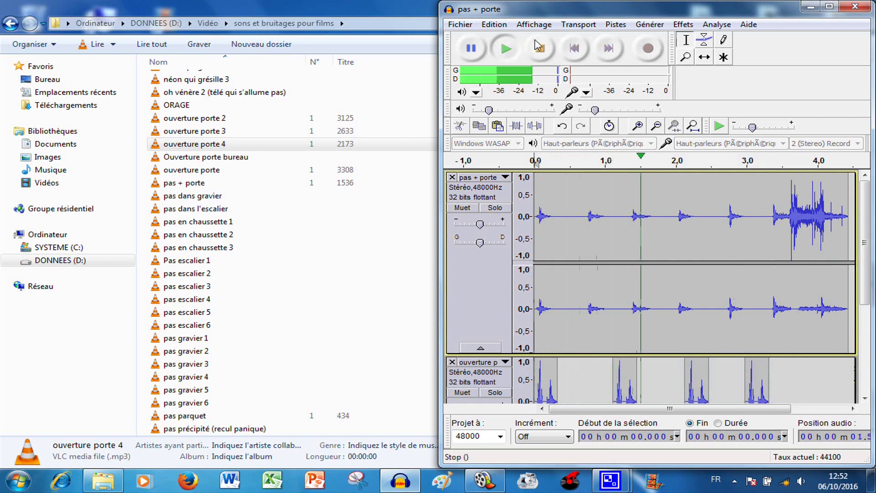
key(space)
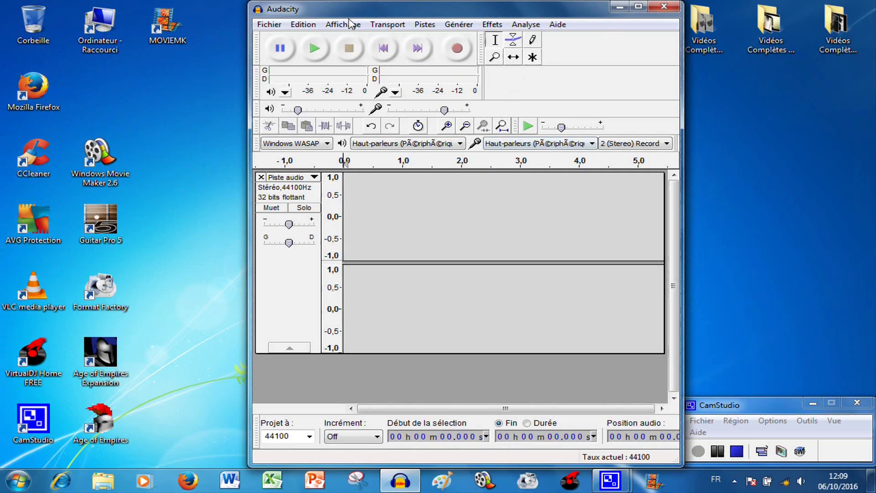
Step: Open the audio export dialog to review the save location and file format, and close it without exporting
click(269, 24)
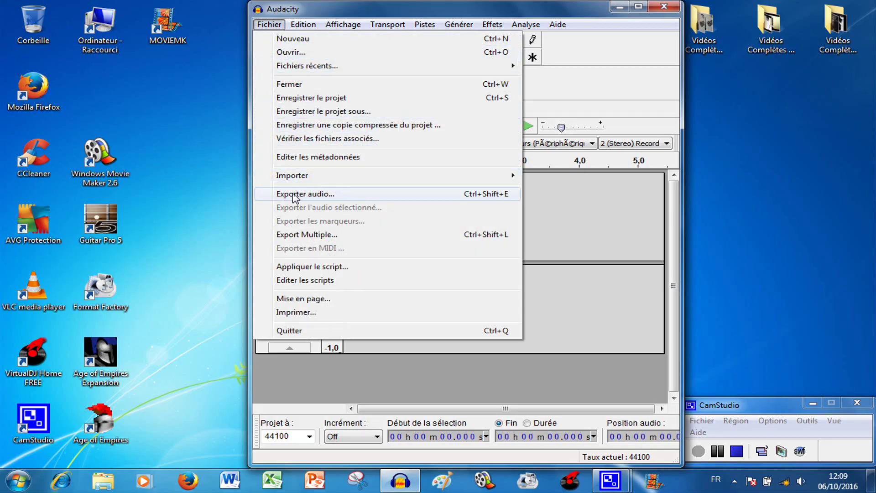
click(330, 195)
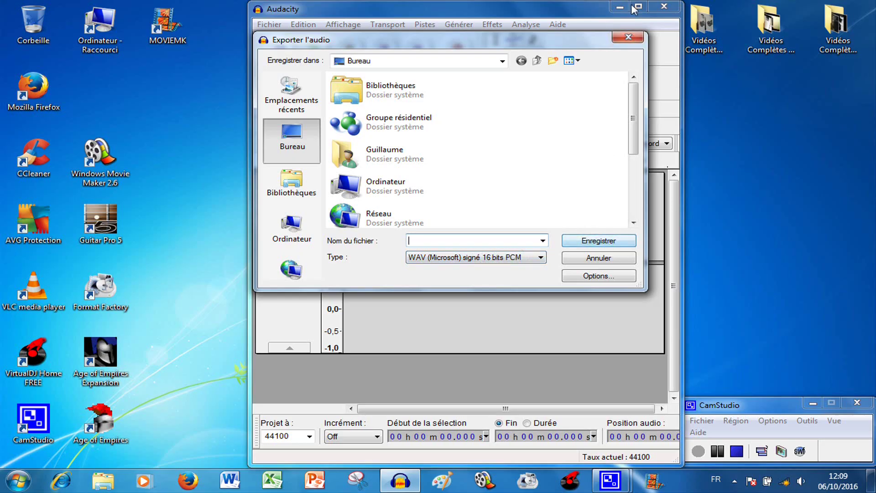
click(632, 38)
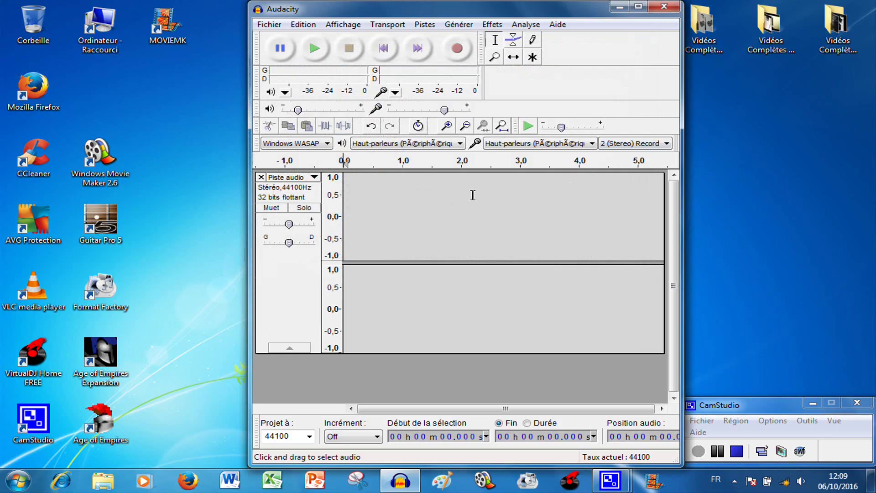
Step: Quit Audacity without saving the project changes
click(664, 8)
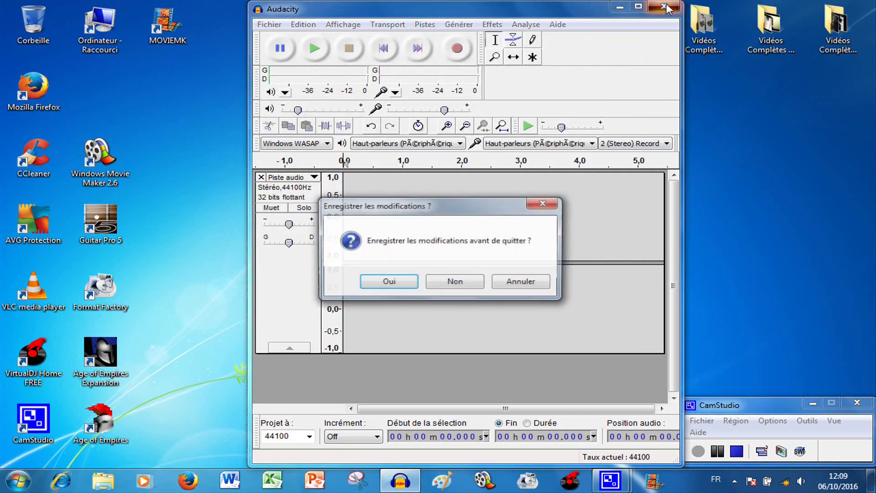
click(465, 282)
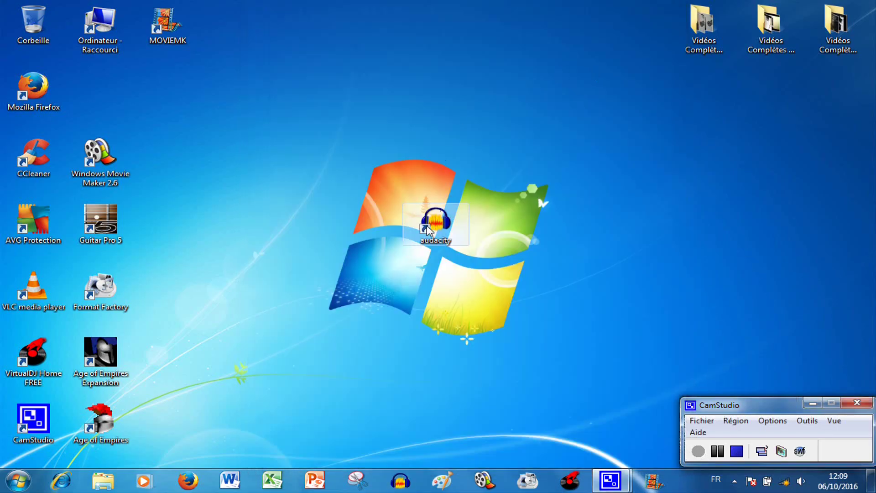